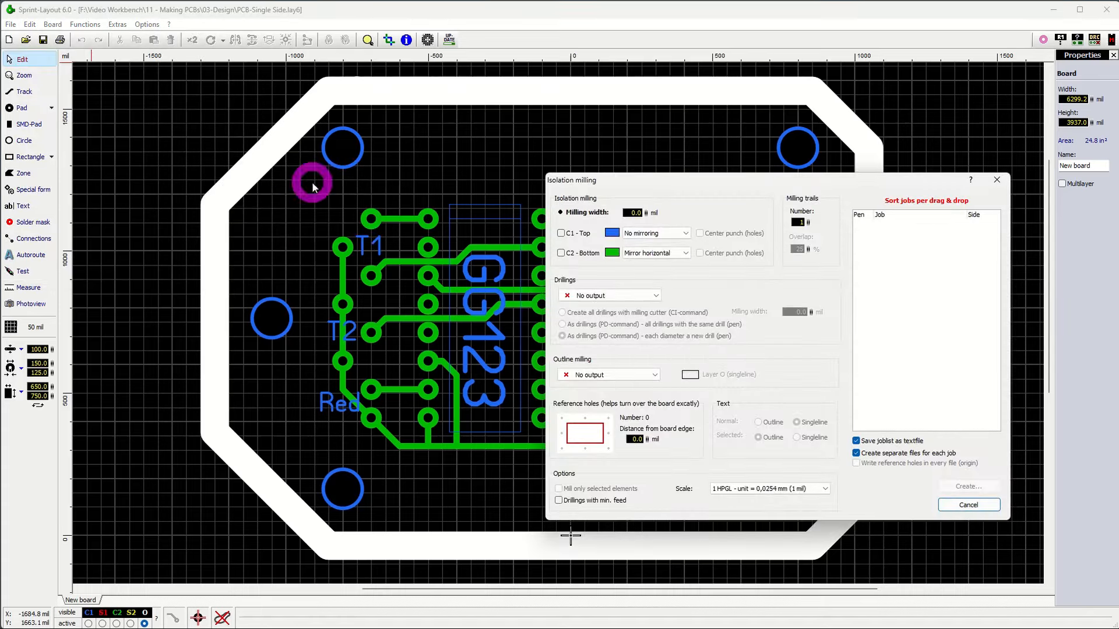
Set up isolation milling for the C2 bottom copper, with drillings and outline milling both output from the bottom (C2)
left_click_drag(806, 174, 880, 224)
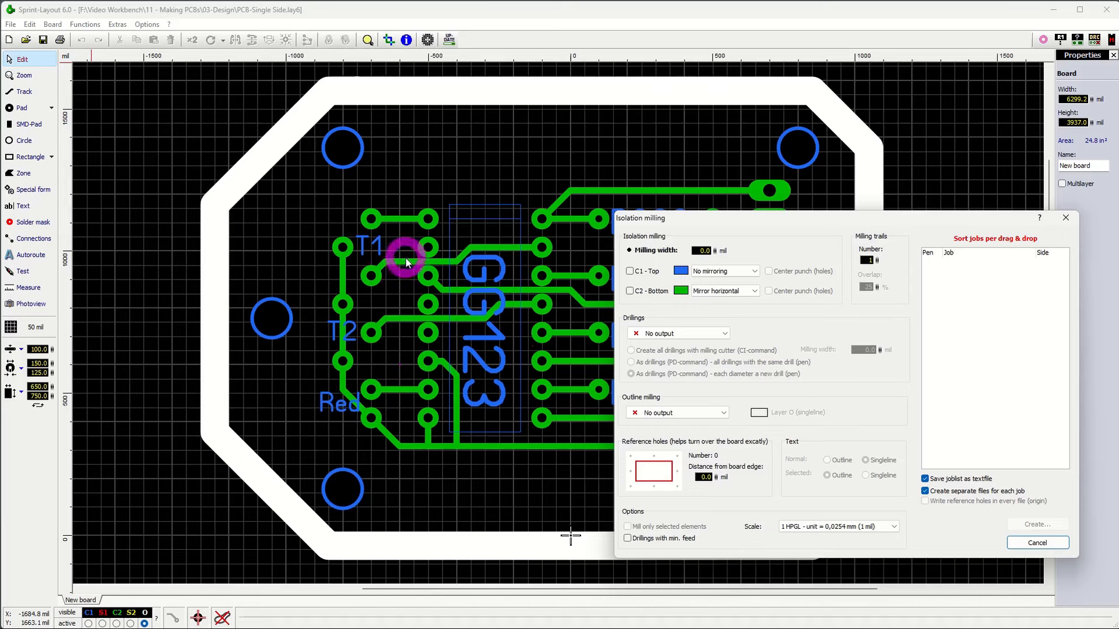
left_click(630, 291)
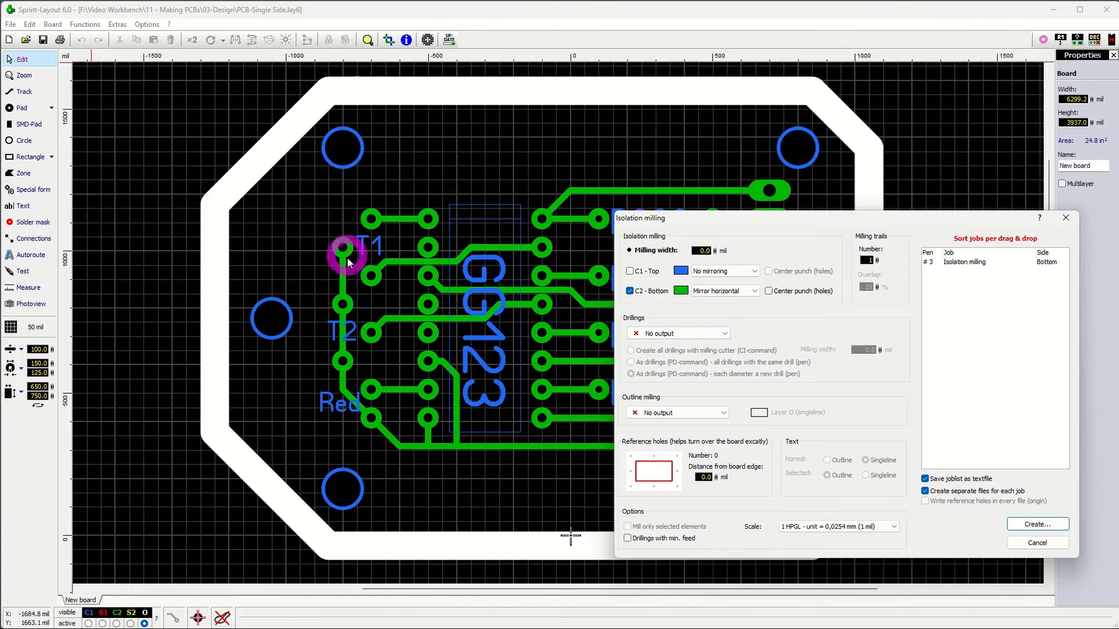
left_click(724, 333)
left_click(654, 365)
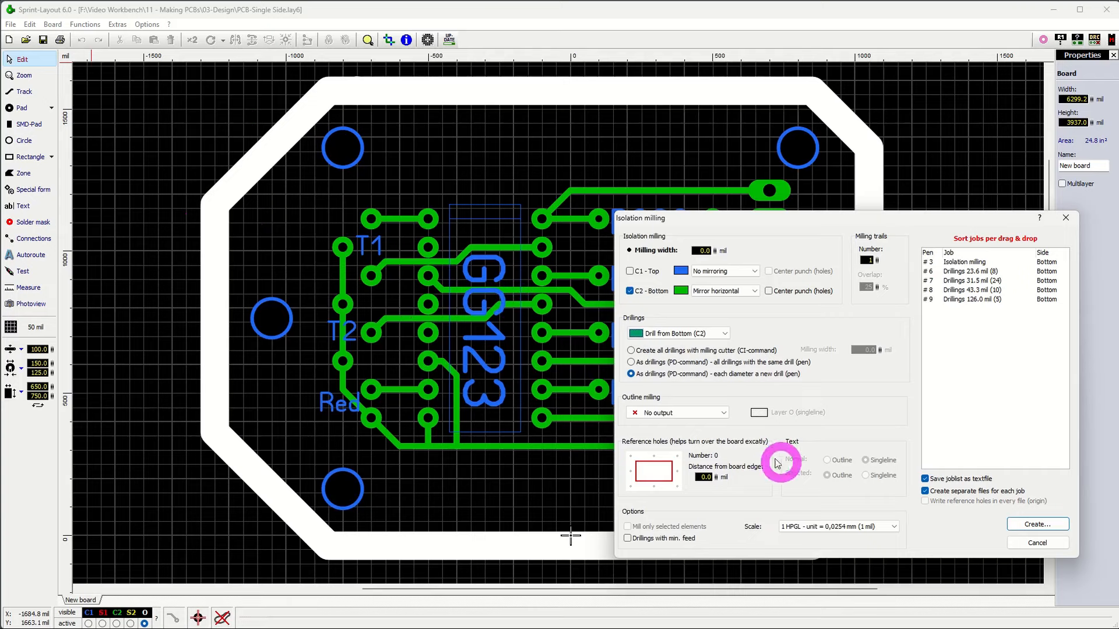
left_click(718, 414)
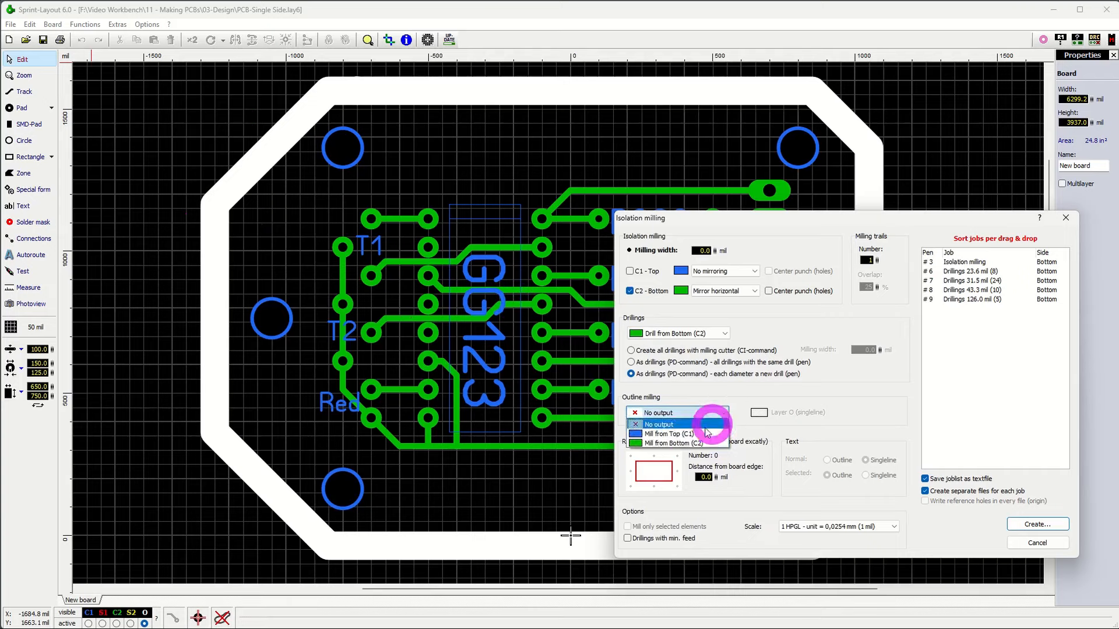
left_click(674, 444)
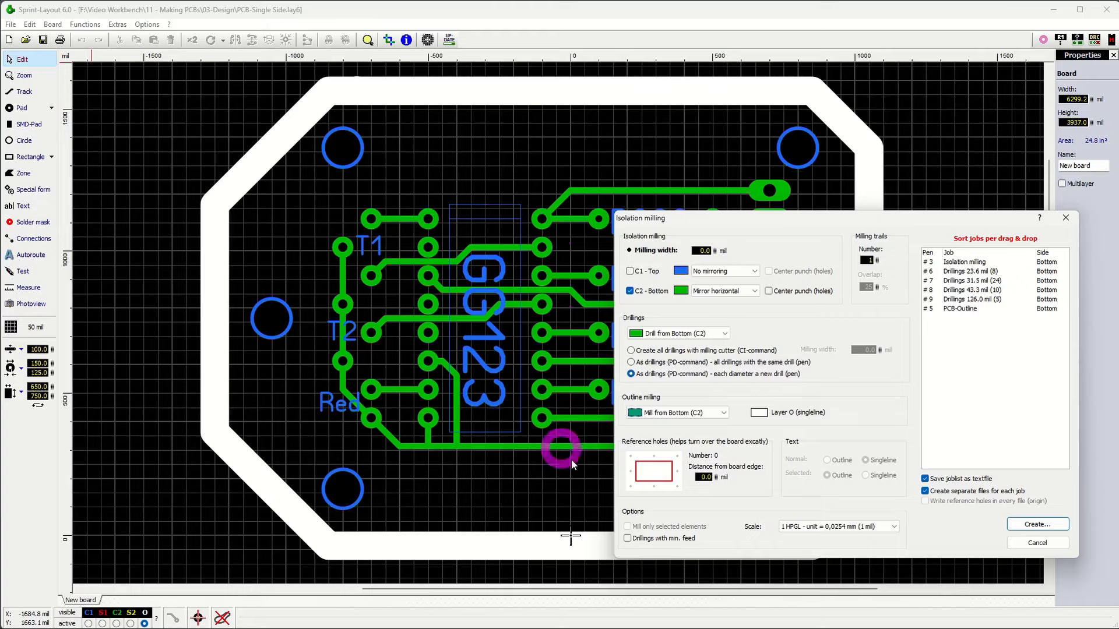
Create the bottom-side milling files in the DesignOutput folder under the name PCB-Single Side-op1.plt
left_click(1036, 525)
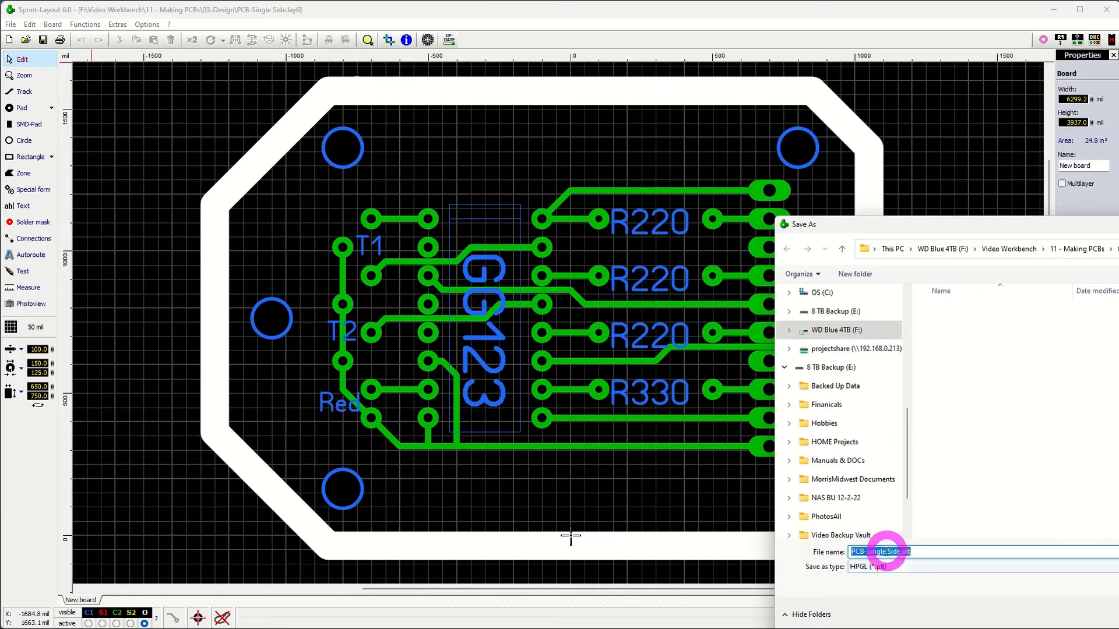
left_click_drag(1115, 224, 806, 120)
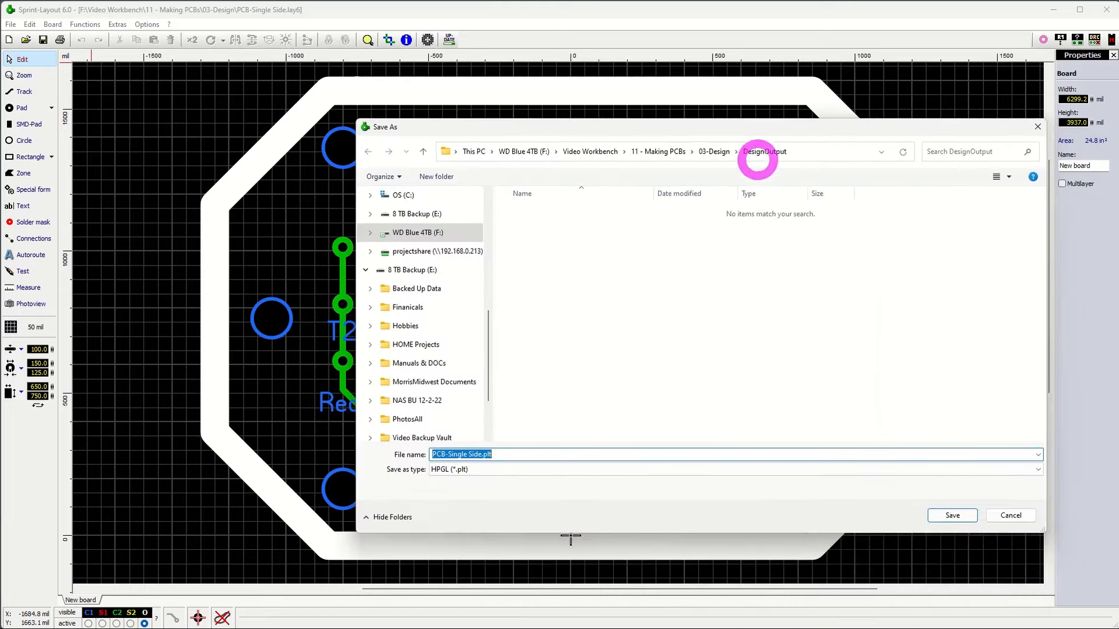
left_click(483, 455)
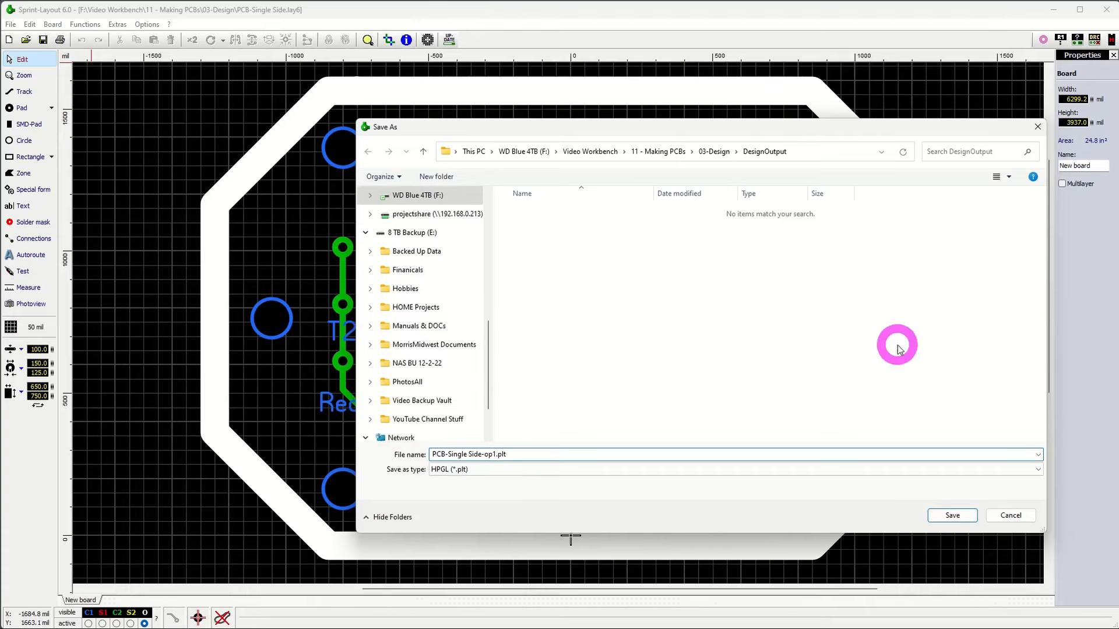
left_click(962, 523)
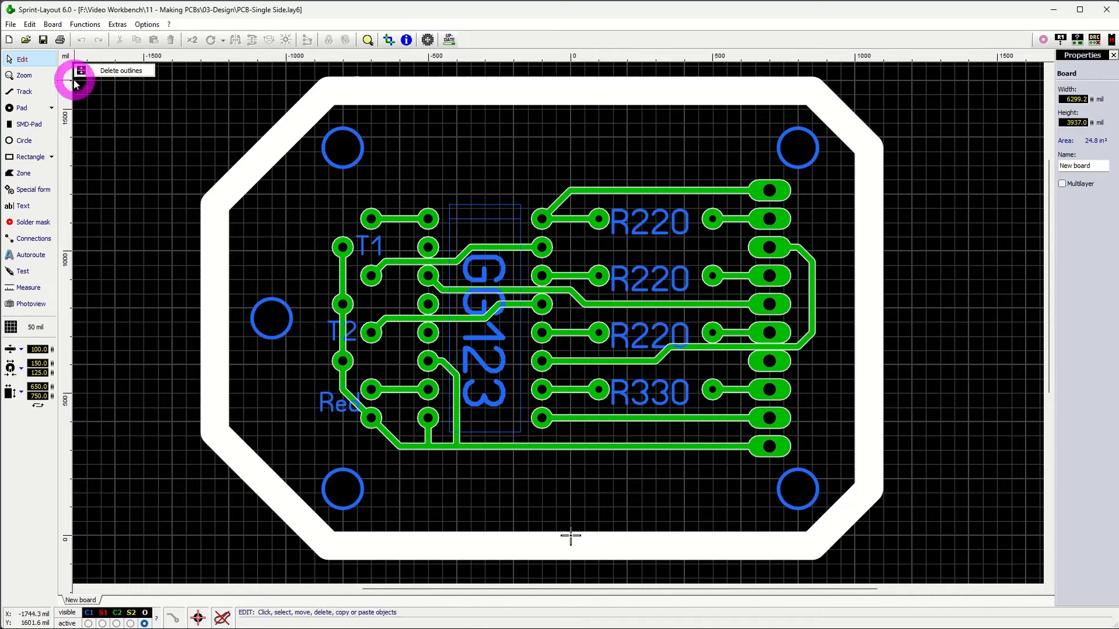
Start another HPGL isolation milling export and switch the milled layer from C2 - Bottom to C1 - Top
left_click(11, 24)
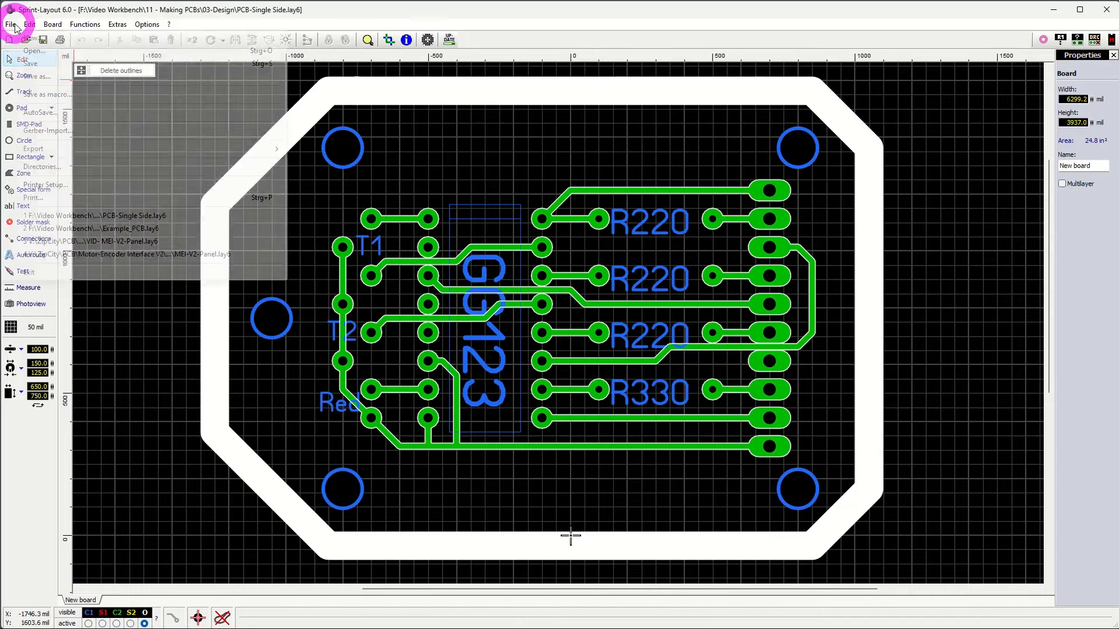
left_click(63, 153)
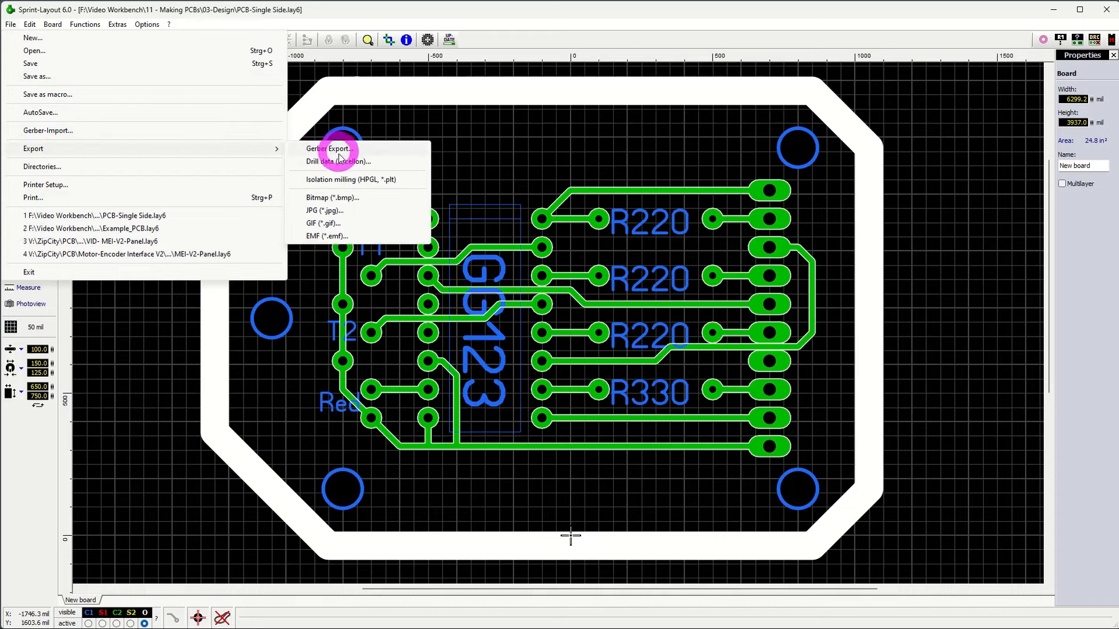
left_click(334, 185)
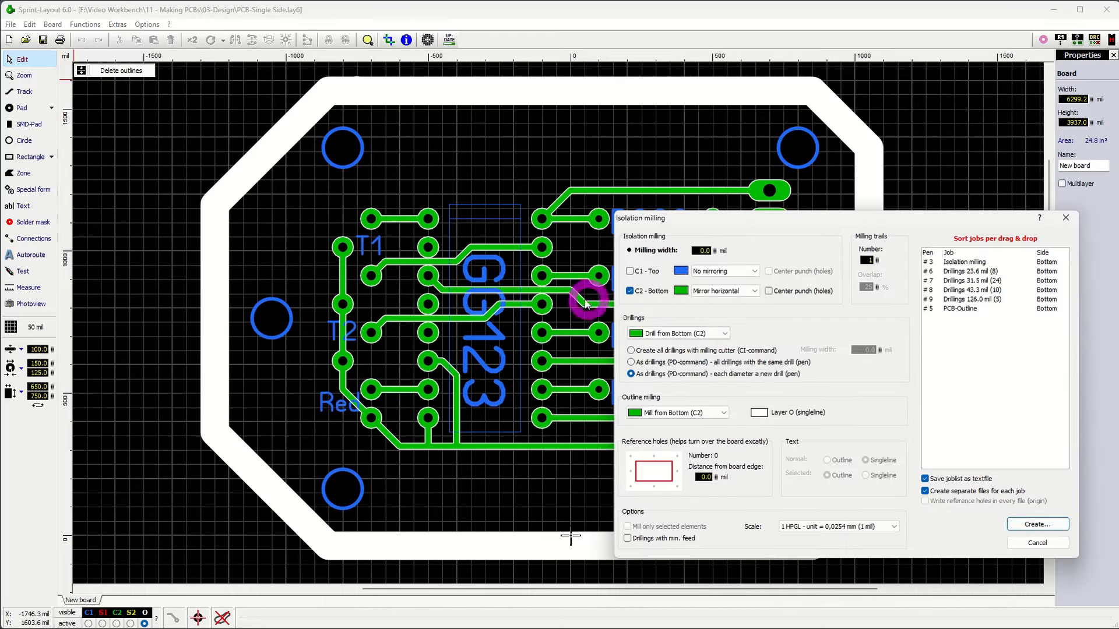
left_click(630, 271)
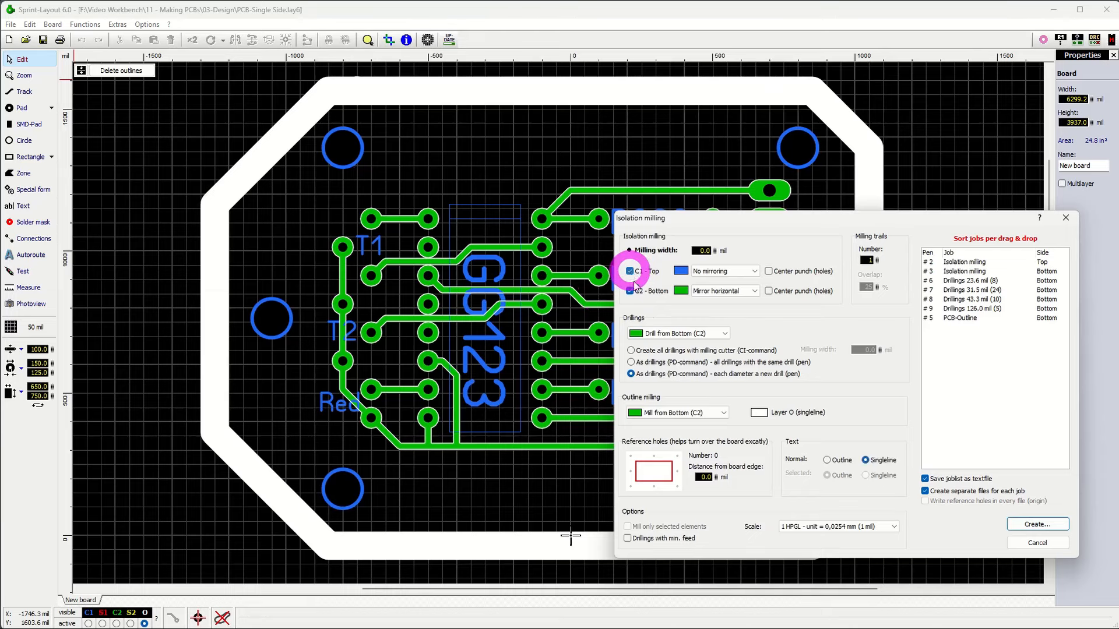
left_click(630, 291)
Set drillings and outline milling to No output, and use Singleline for the normal text
left_click(722, 334)
left_click(738, 341)
left_click(716, 421)
left_click(652, 432)
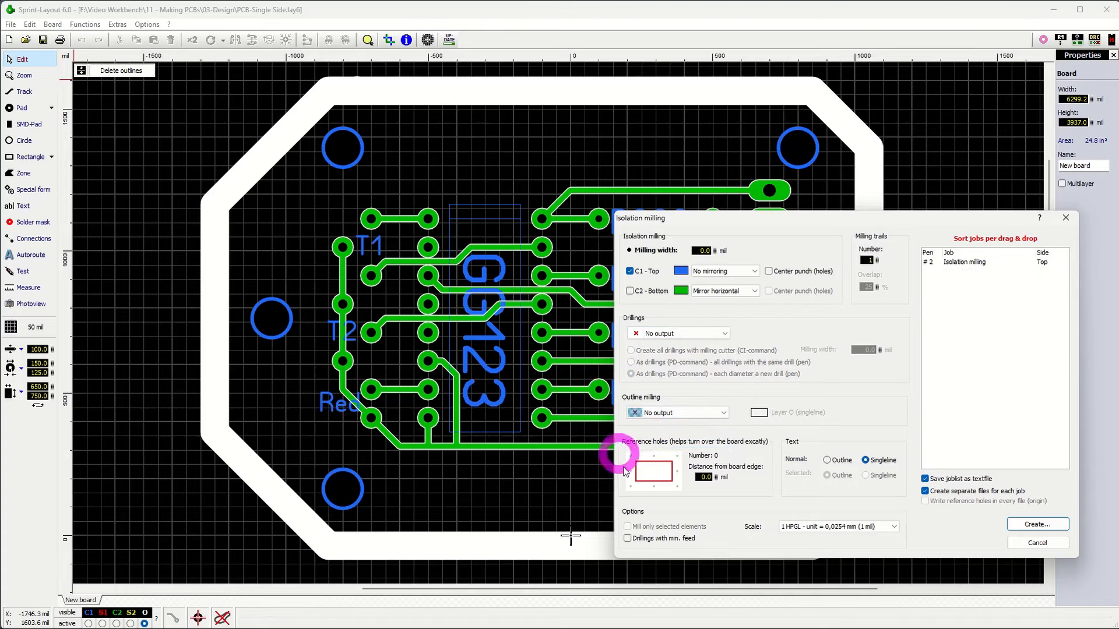
left_click(837, 468)
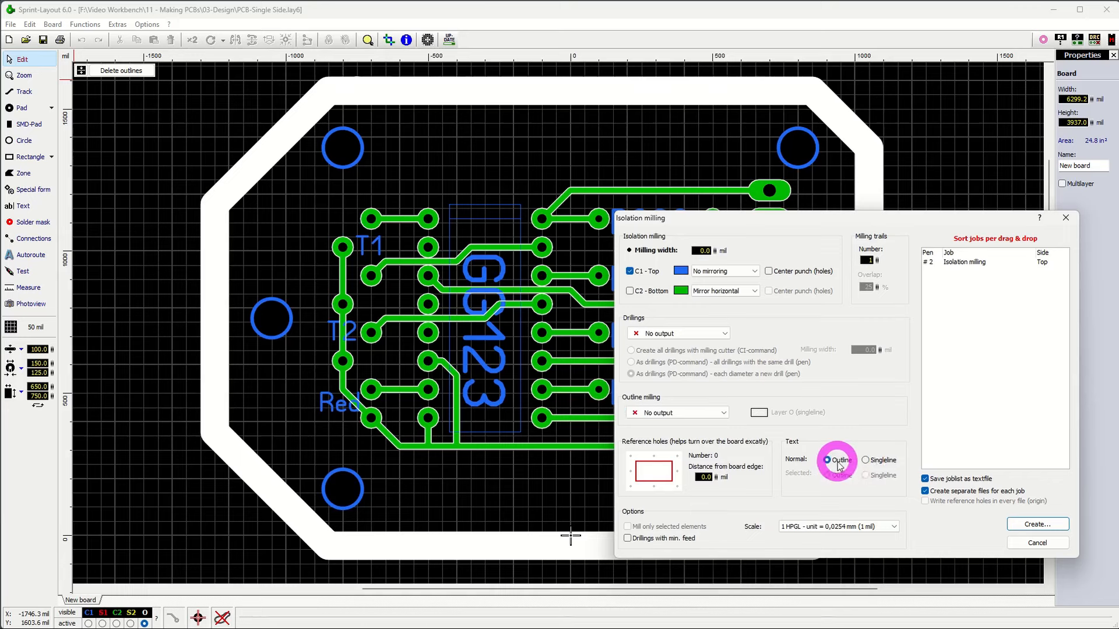
left_click(876, 465)
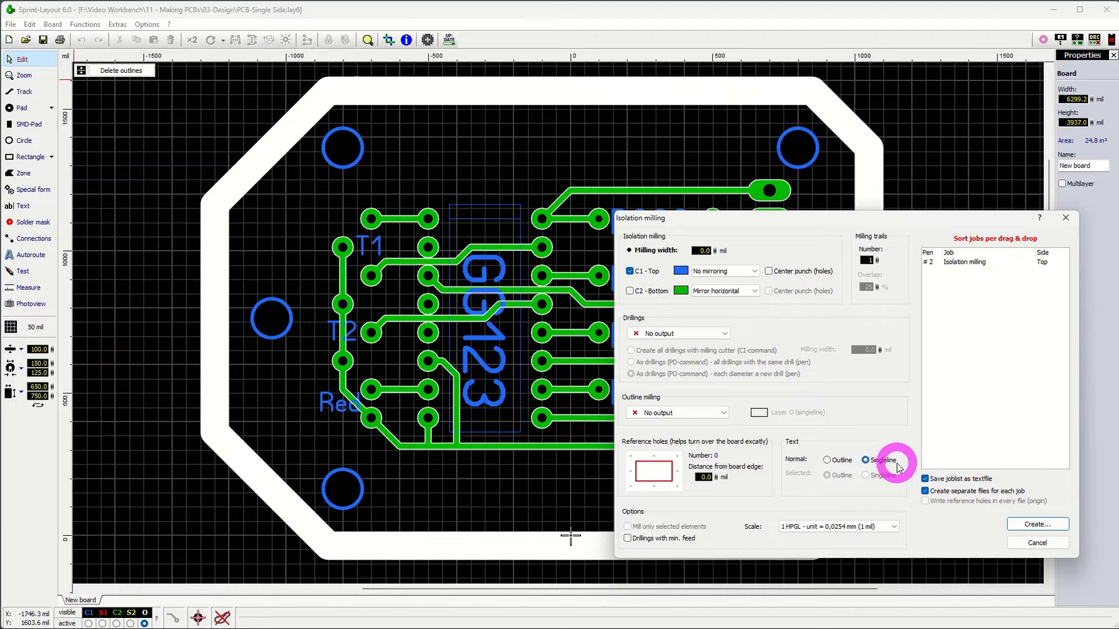
Create the top-side milling file in the DesignOutput folder under the name PCB-Single Sideop2.plt
left_click(1021, 525)
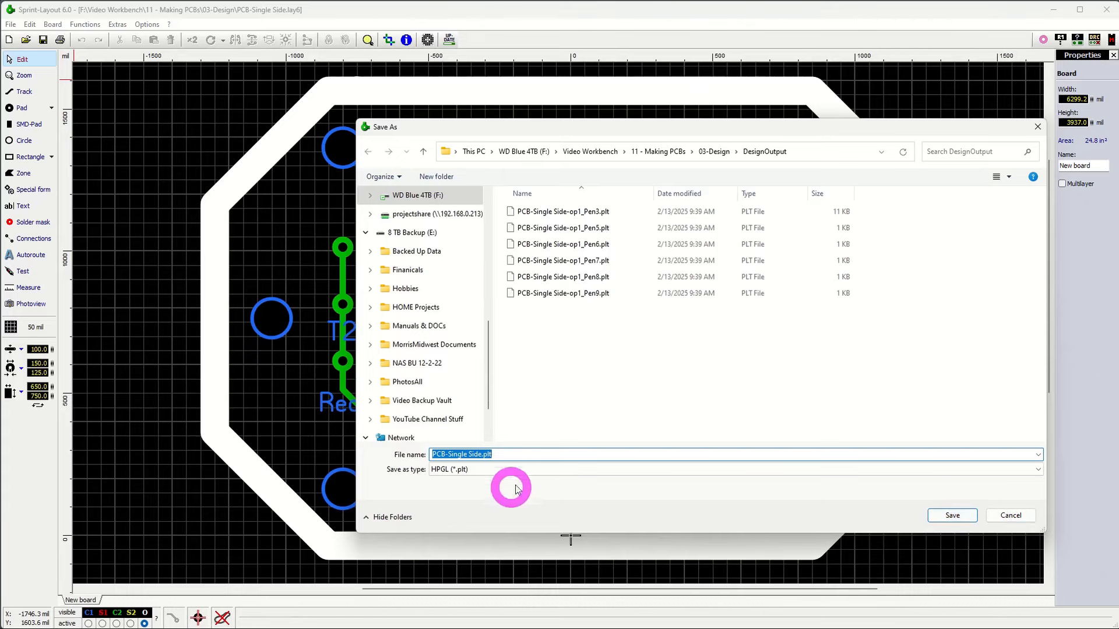
left_click(482, 455)
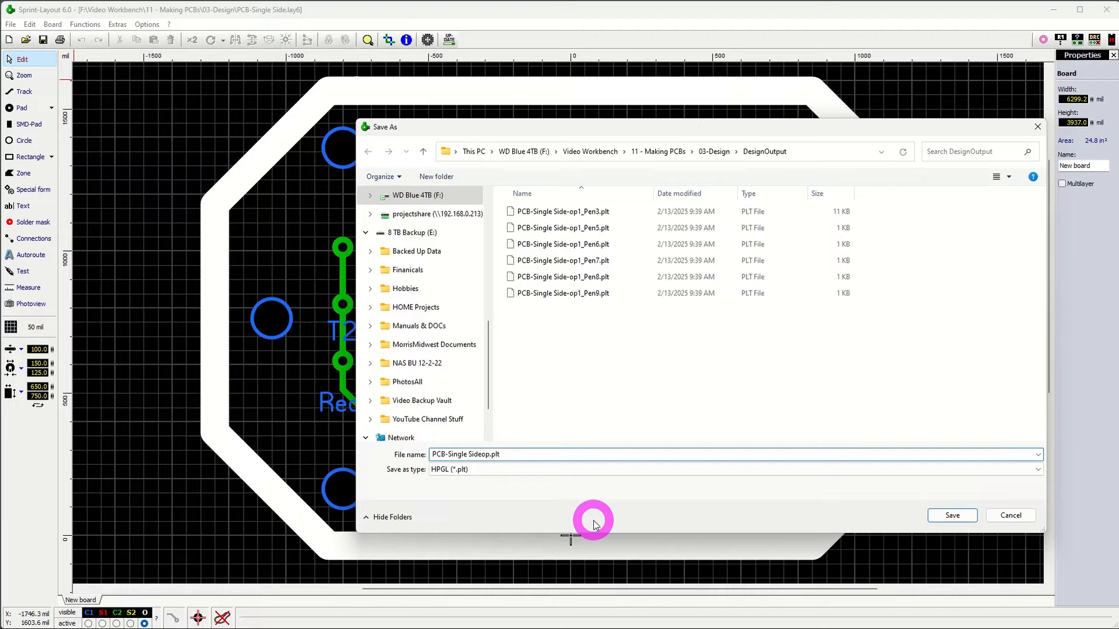
key("Return")
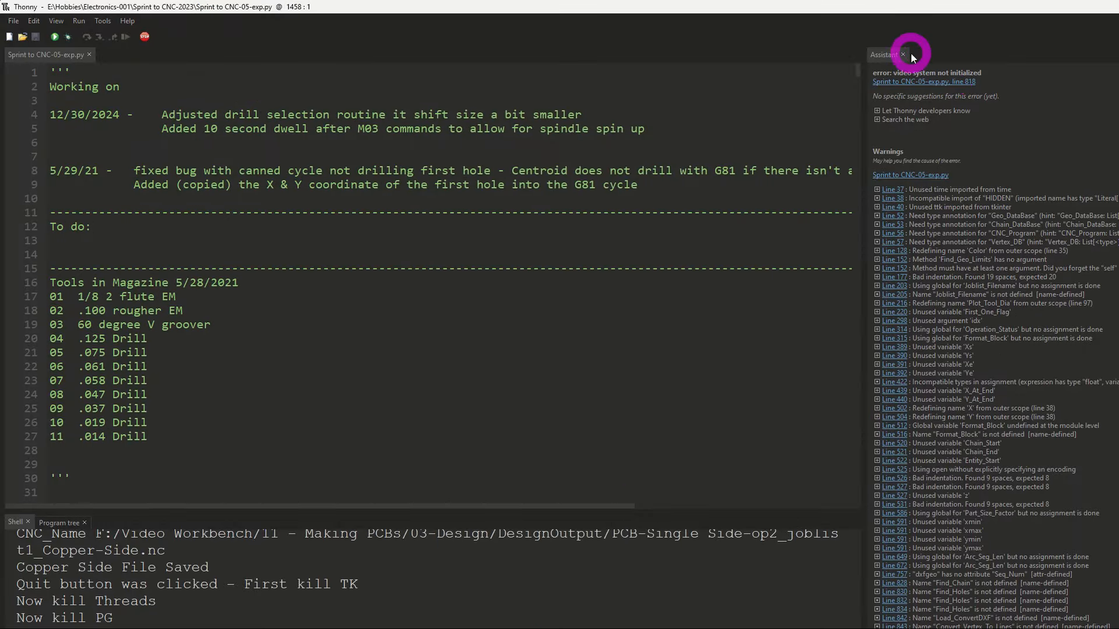
In Thonny, close the Assistant view and run the Sprint to CNC-05-exp.py script
left_click(904, 53)
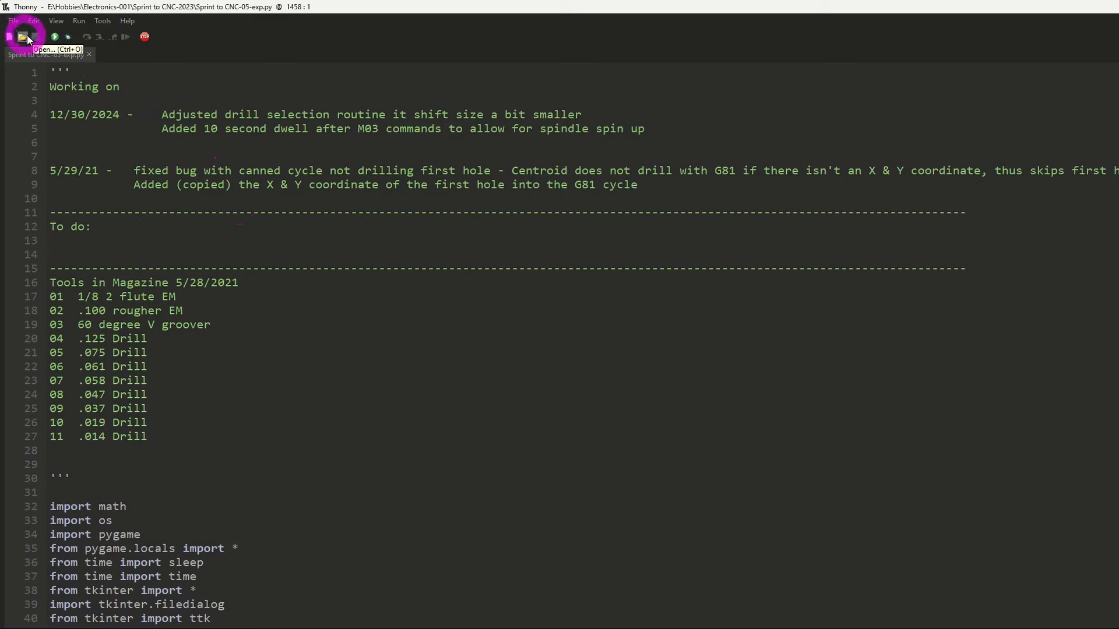
left_click(54, 37)
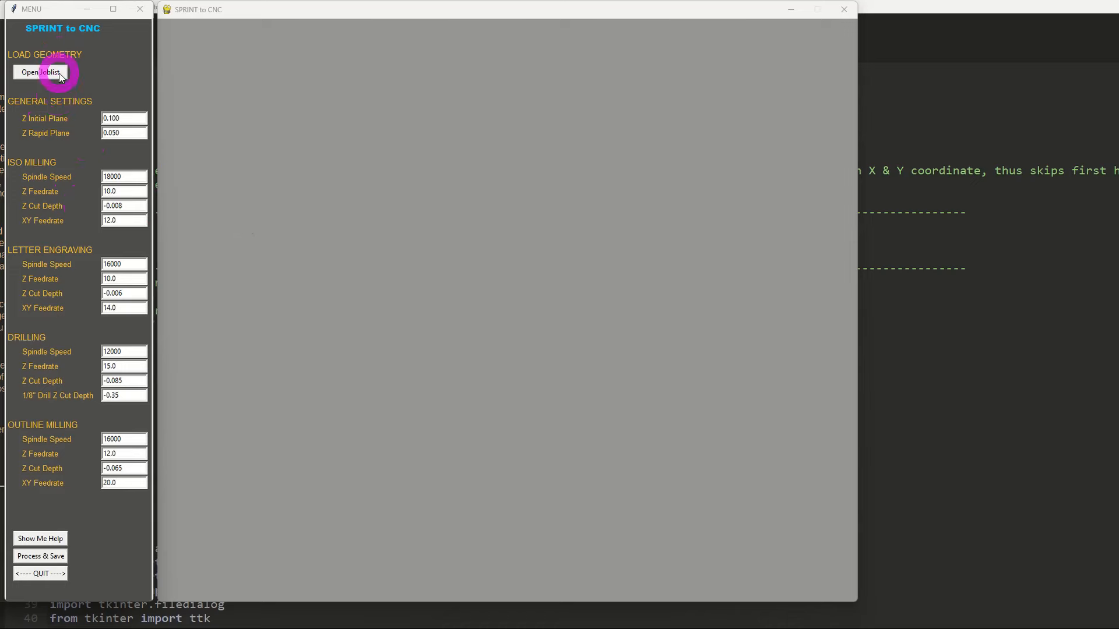
Load the geometry from PCB-Single Side-op1_joblist.txt into the SPRINT to CNC converter
left_click(58, 72)
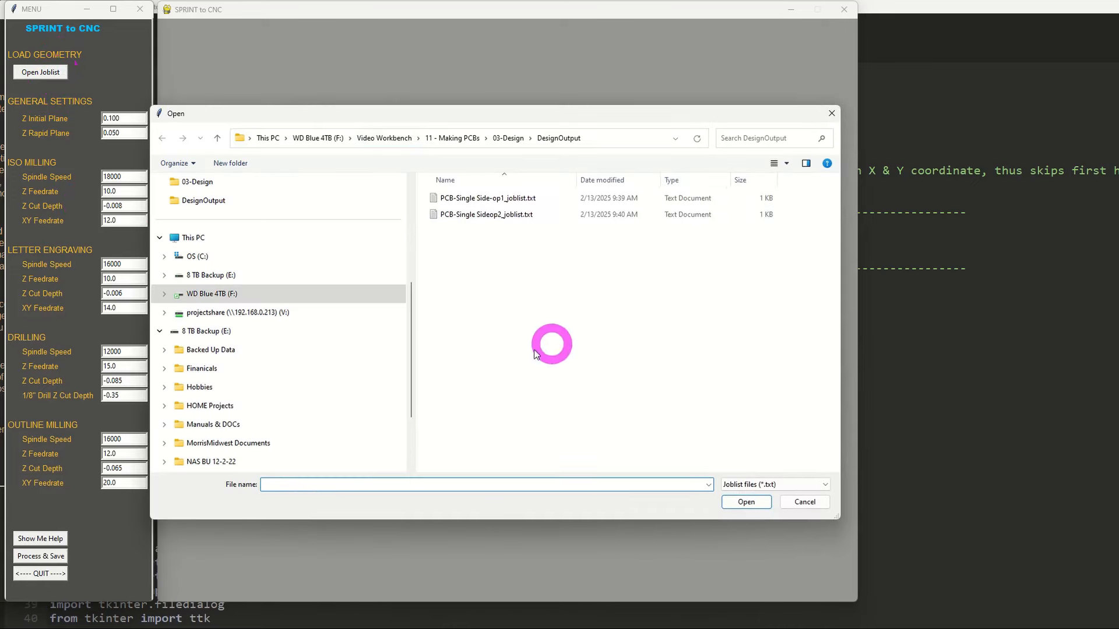
left_click(497, 201)
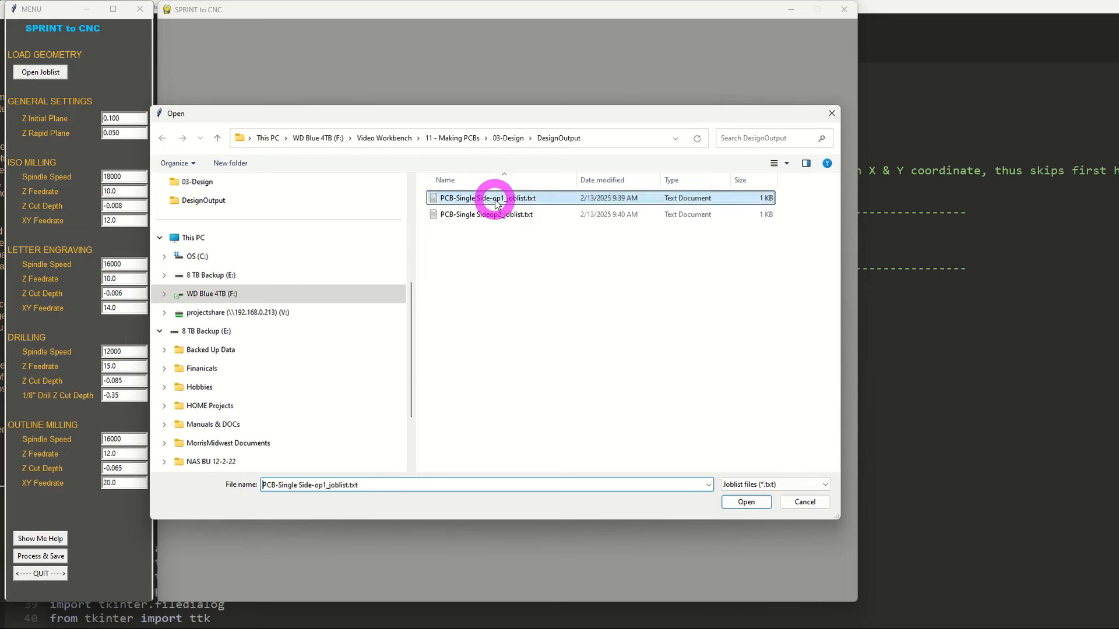
left_click(739, 504)
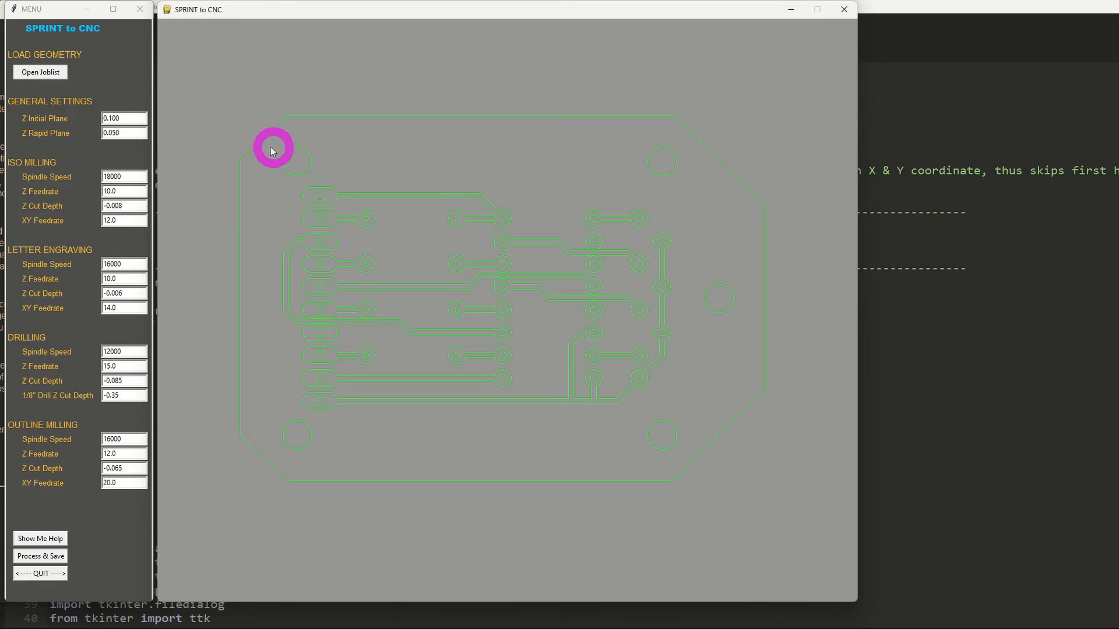
left_click(134, 129)
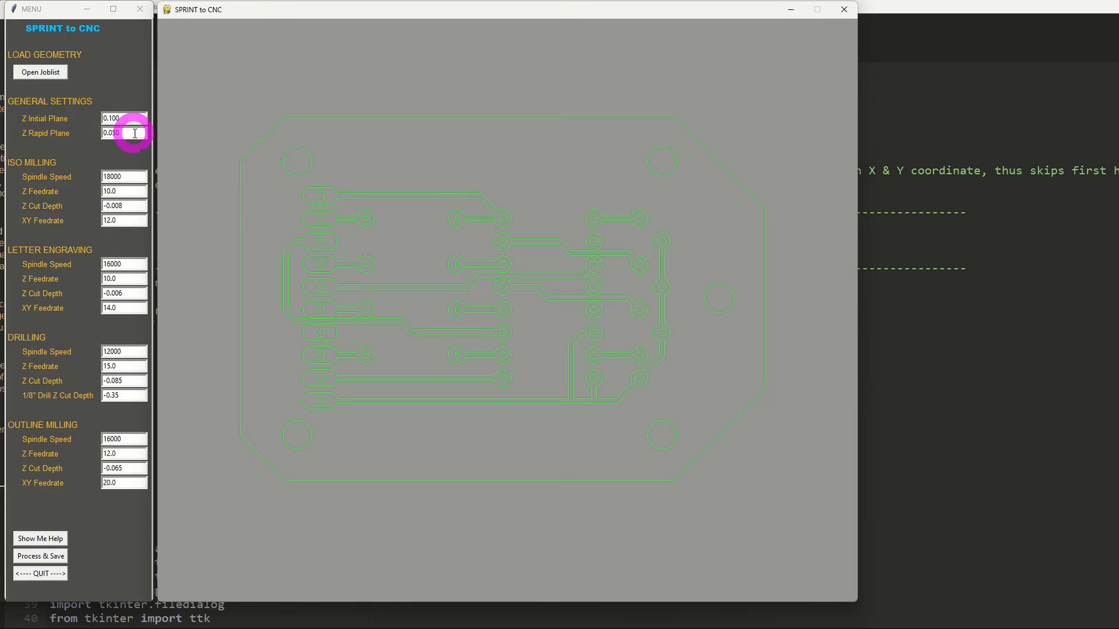